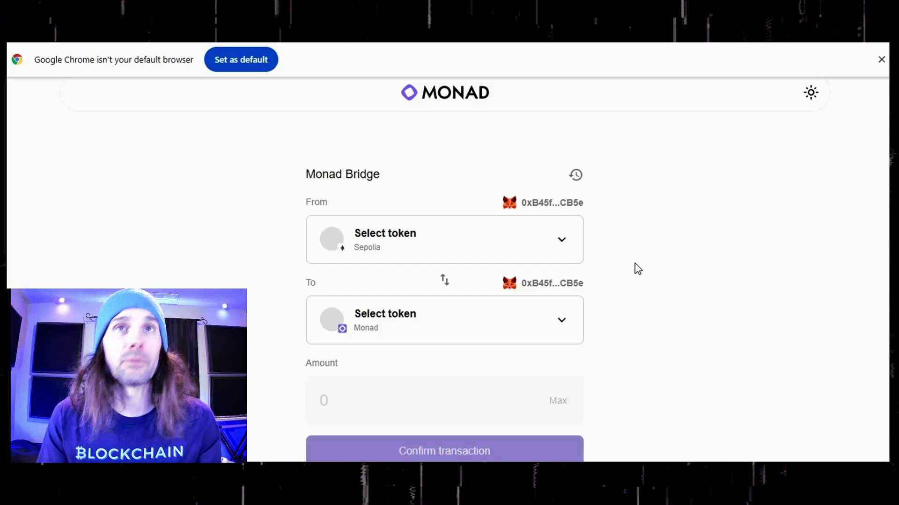
# Choose ETH on Sepolia as the source token and wWETH on Monad as the destination
pyautogui.click(531, 258)
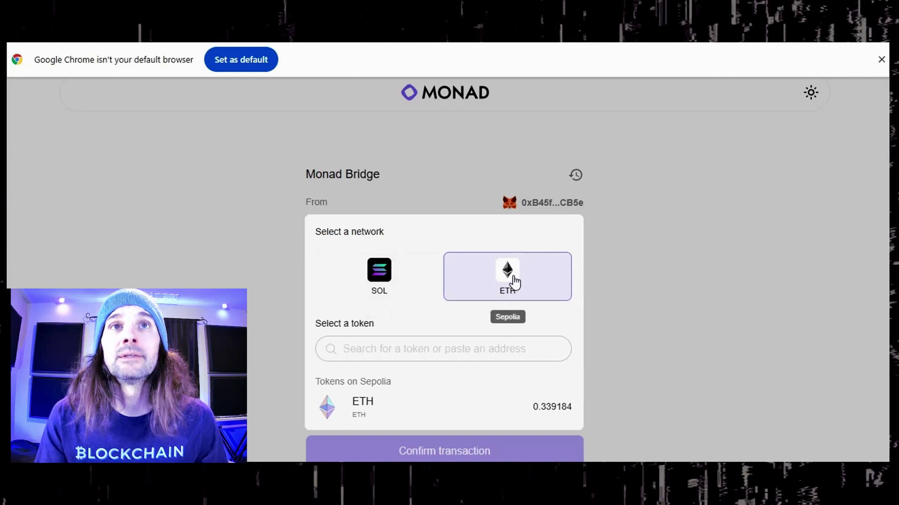
pyautogui.click(669, 285)
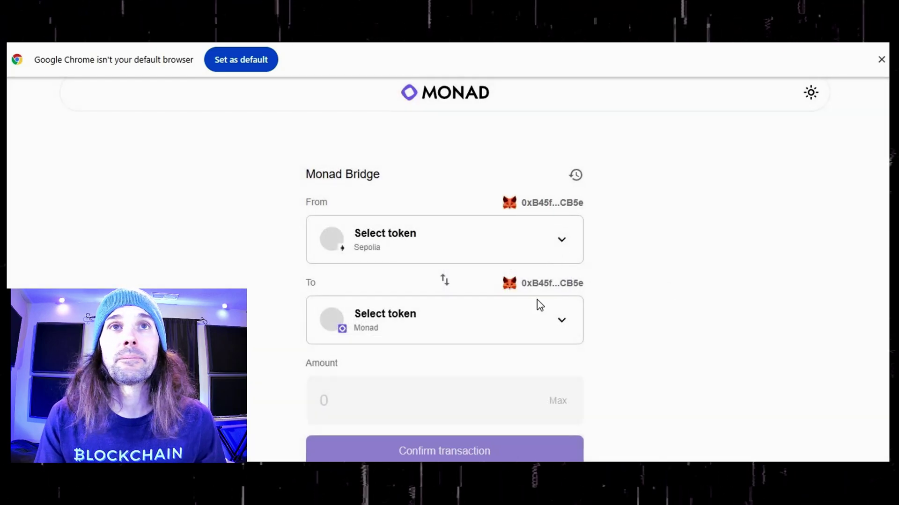
pyautogui.click(400, 241)
pyautogui.click(377, 413)
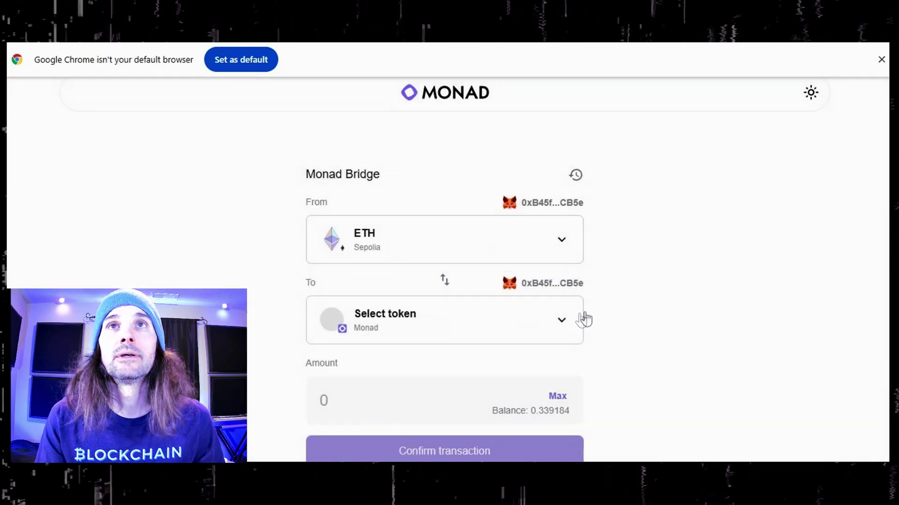
pyautogui.scroll(-1, 622, 306)
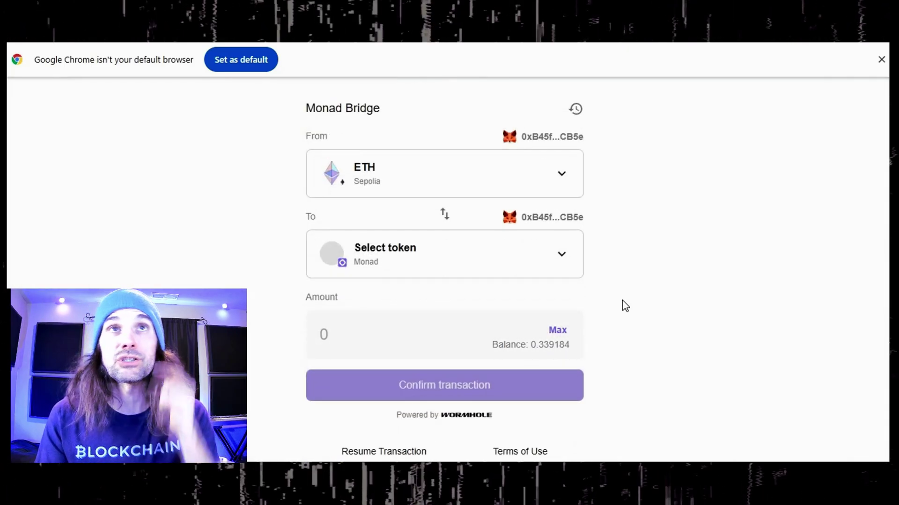
pyautogui.click(554, 256)
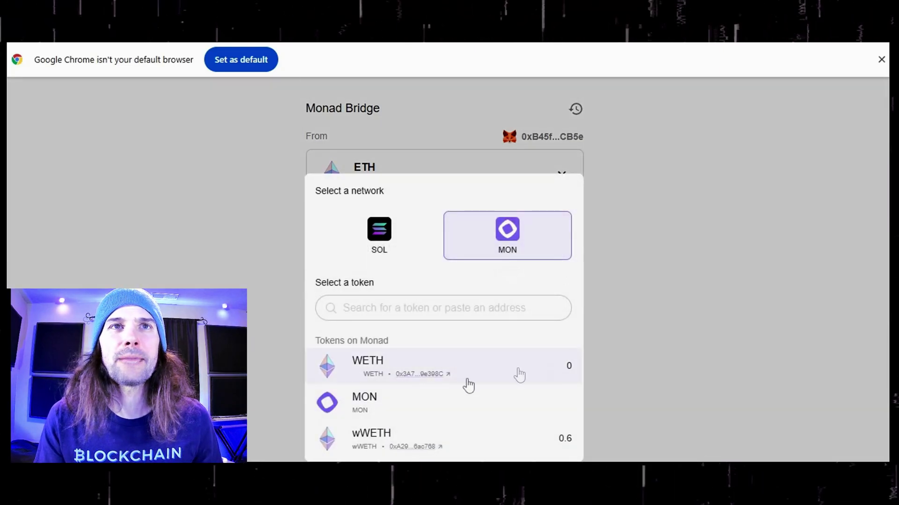
pyautogui.click(372, 438)
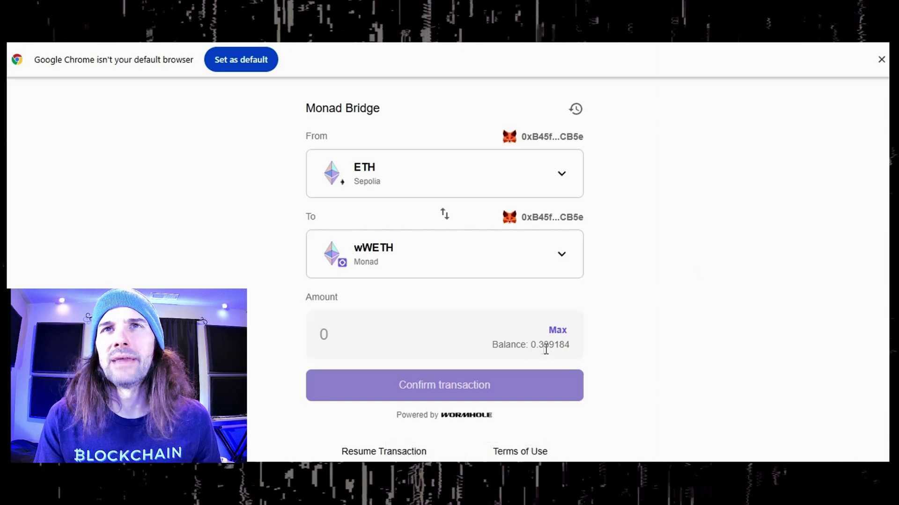
# Fill the maximum balance, then trim the amount to 0.3 ETH
pyautogui.click(556, 331)
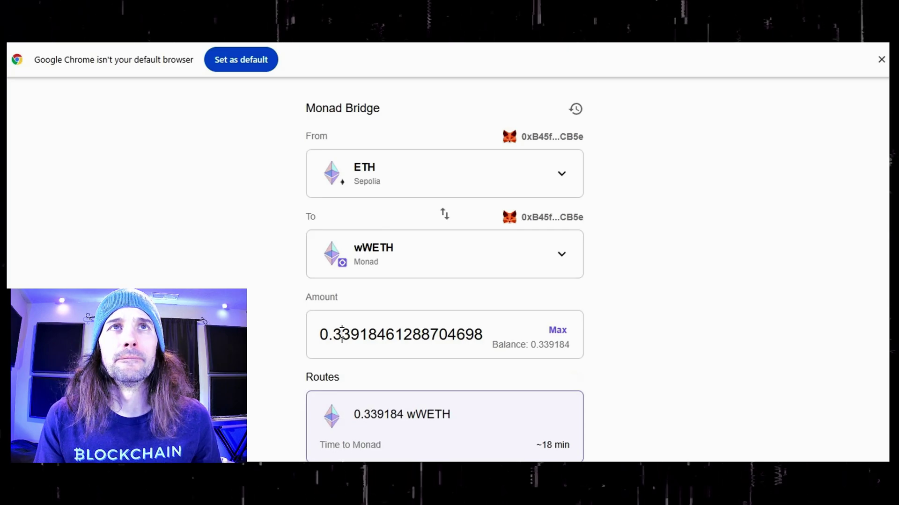
pyautogui.moveTo(341, 335); pyautogui.dragTo(605, 346)
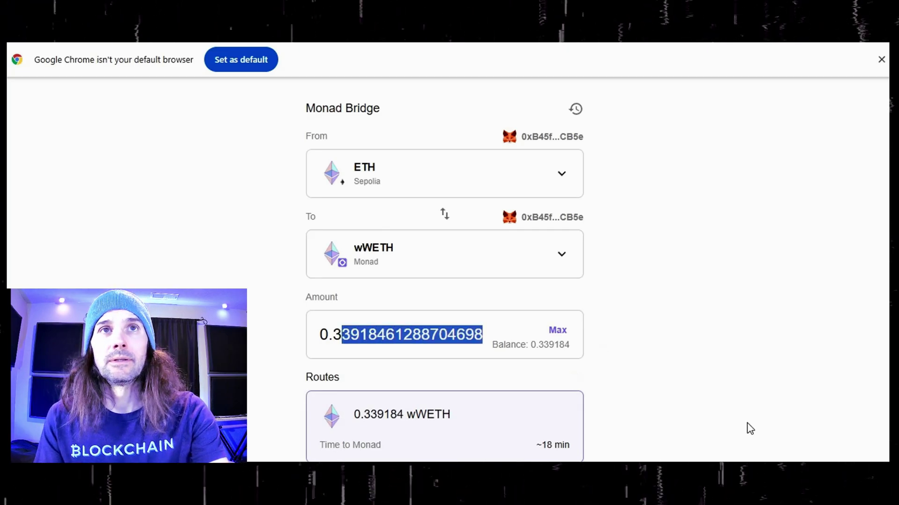
pyautogui.press('BackSpace')
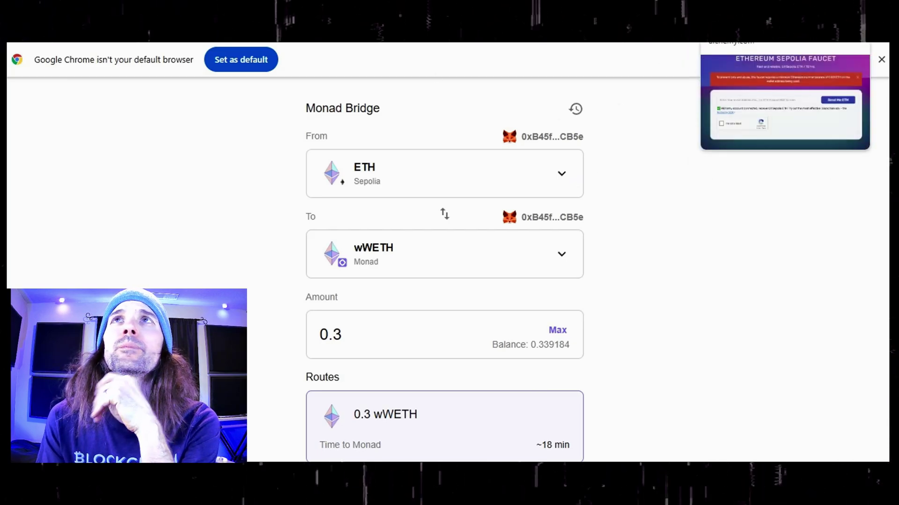
pyautogui.click(721, 37)
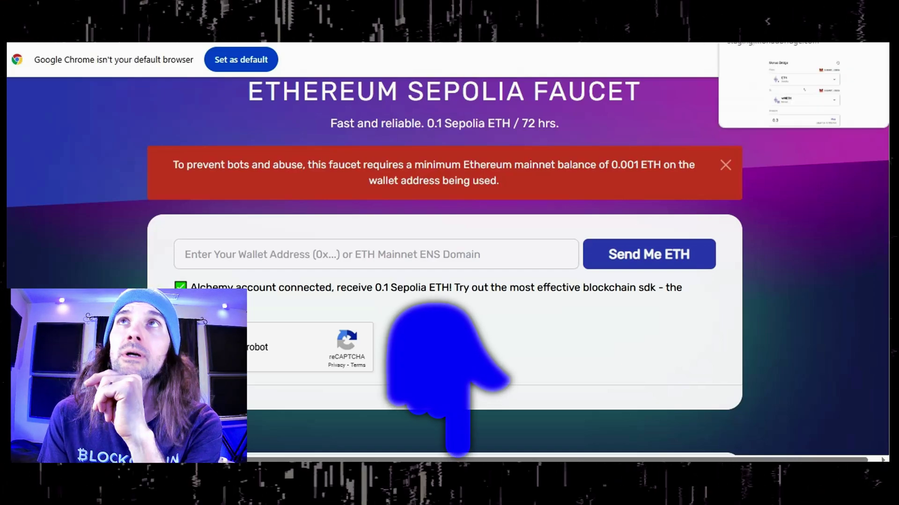
pyautogui.click(772, 28)
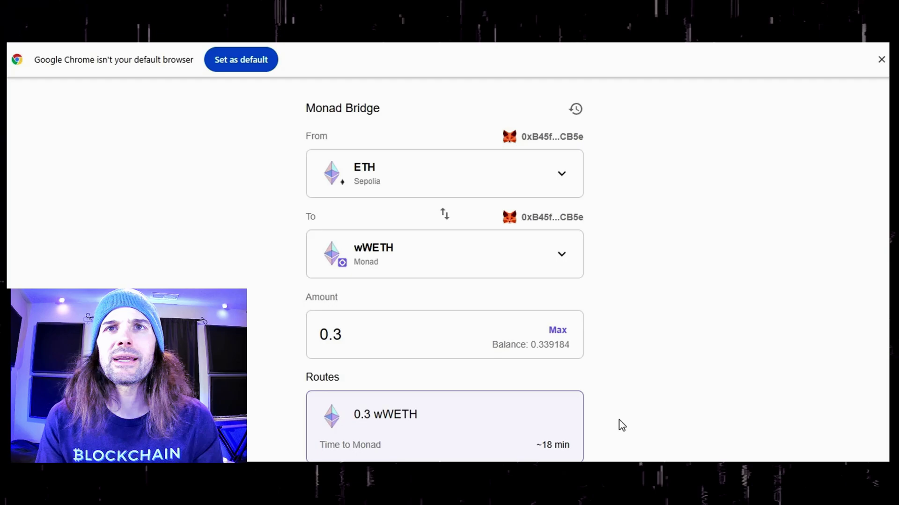
# Confirm the 0.3 ETH to 0.3 wWETH bridge transaction
pyautogui.scroll(-1, 620, 423)
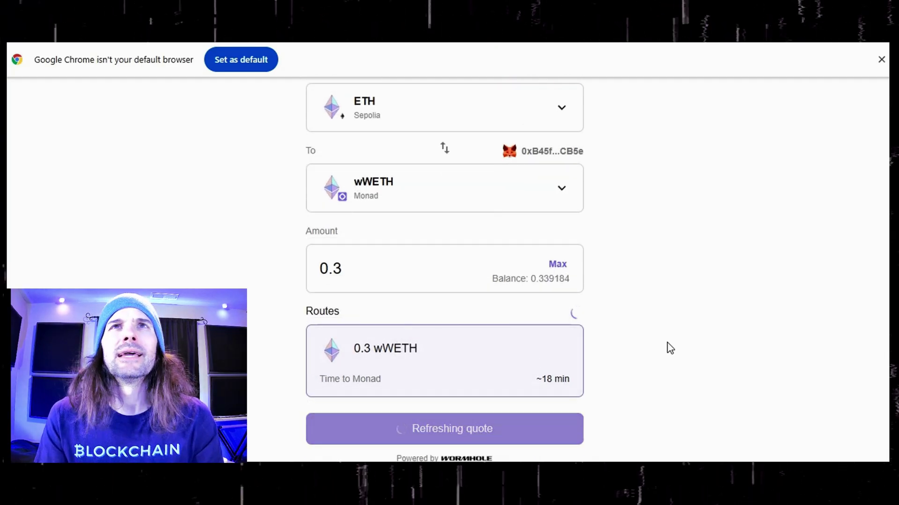
pyautogui.scroll(1, 665, 339)
pyautogui.scroll(-1, 646, 344)
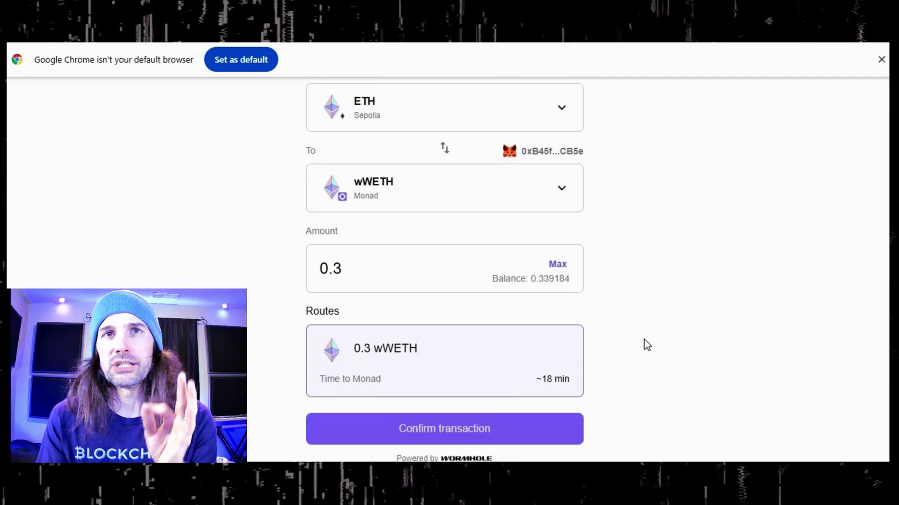
pyautogui.click(434, 427)
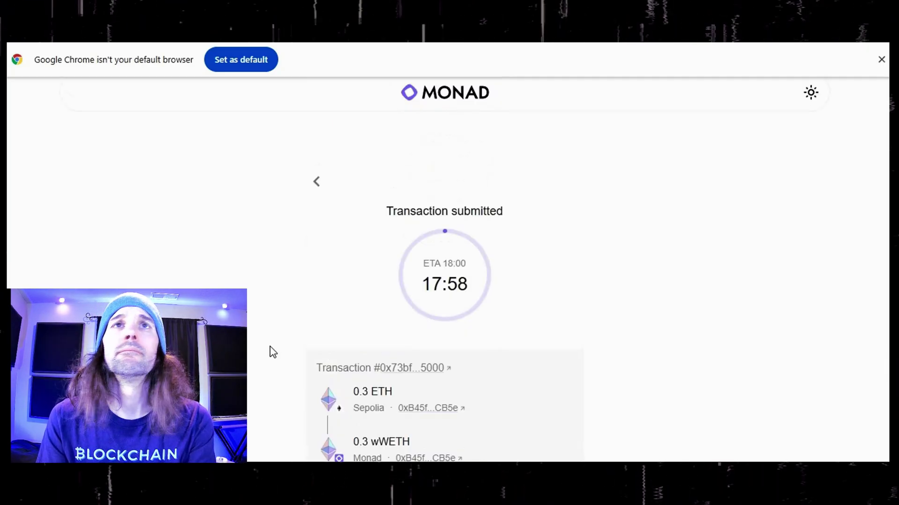
# Scroll the Uniswap swap page showing 0.018 ETH available in Testnet mode
pyautogui.scroll(-1, 272, 352)
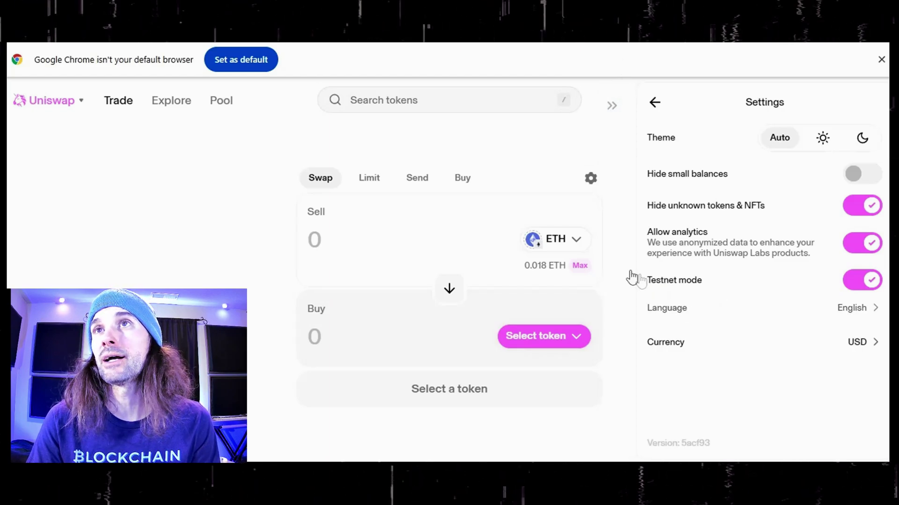
# Set Wormhole Wrapped ETH on Monad Testnet as the sell token, then list buy tokens
pyautogui.click(614, 109)
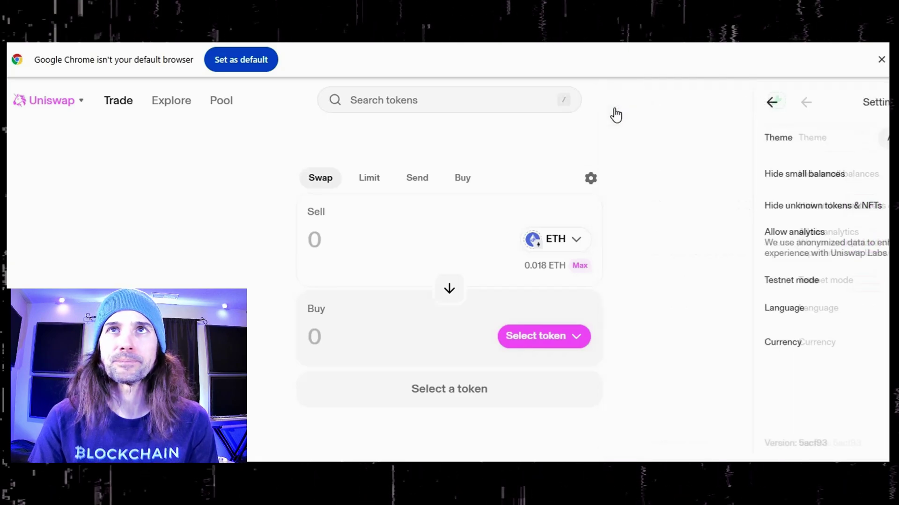
pyautogui.click(575, 248)
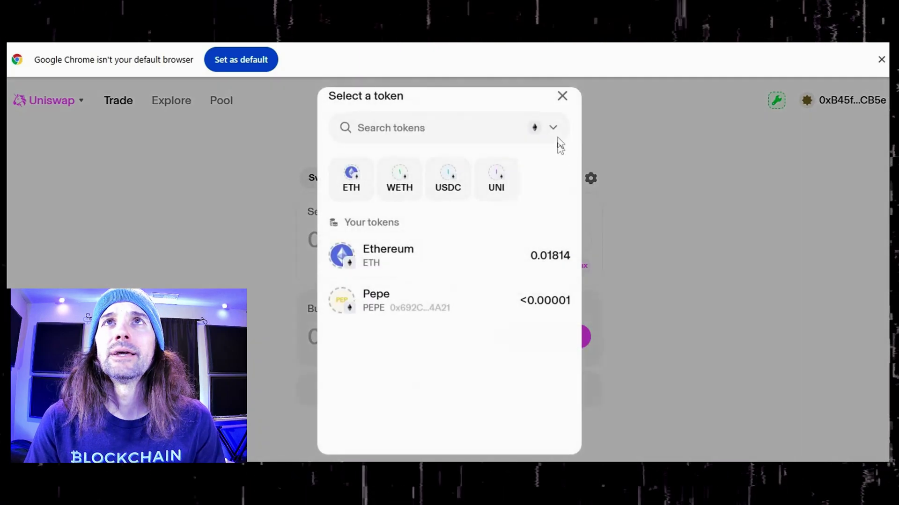
pyautogui.click(554, 129)
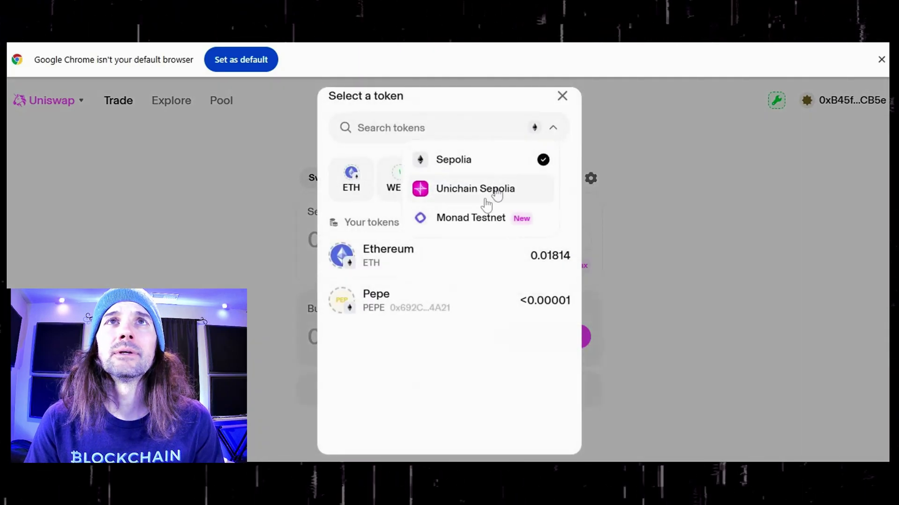
pyautogui.click(476, 220)
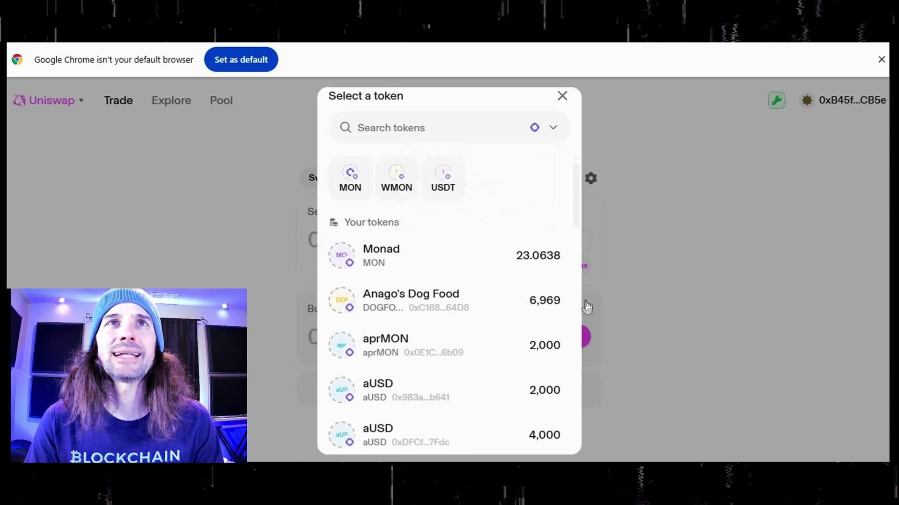
pyautogui.scroll(-20, 458, 333)
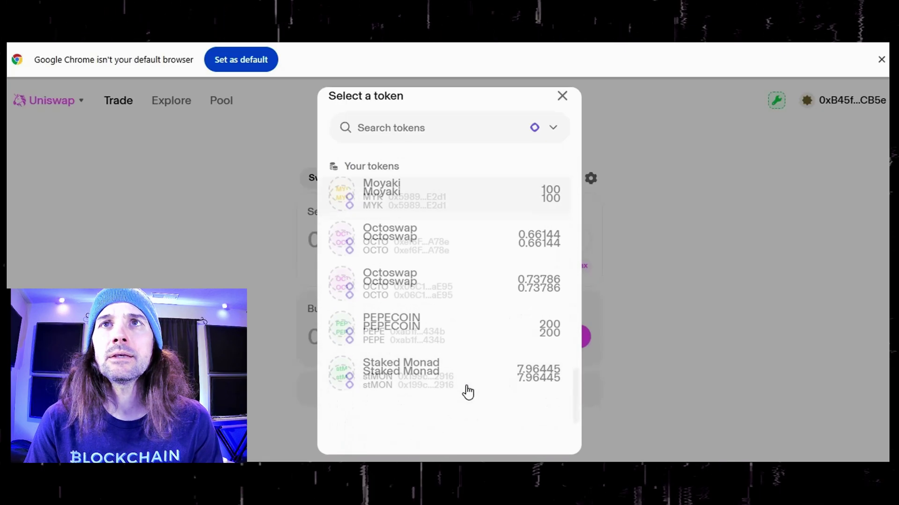
pyautogui.scroll(-1, 471, 386)
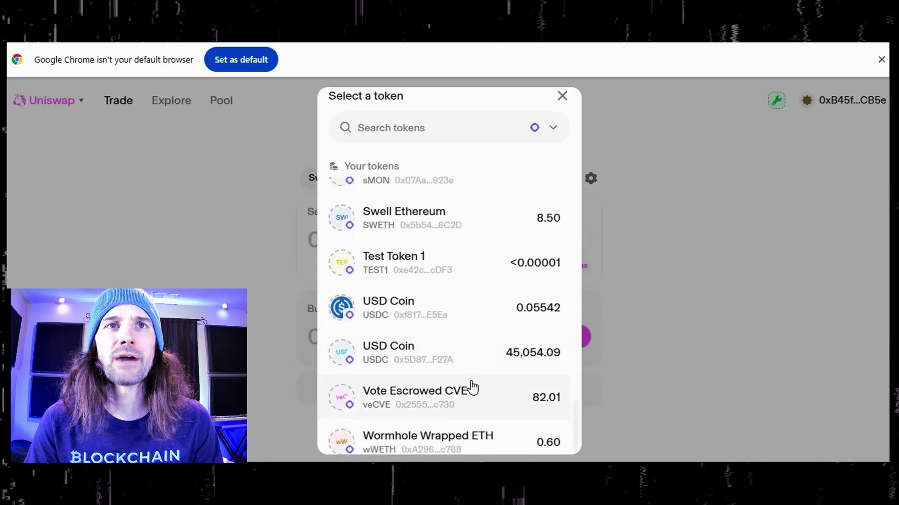
pyautogui.click(433, 442)
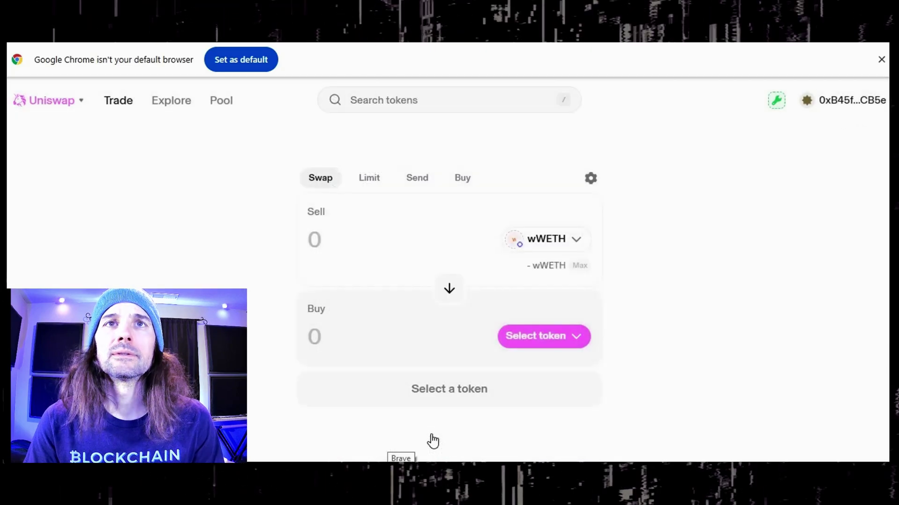
pyautogui.click(571, 337)
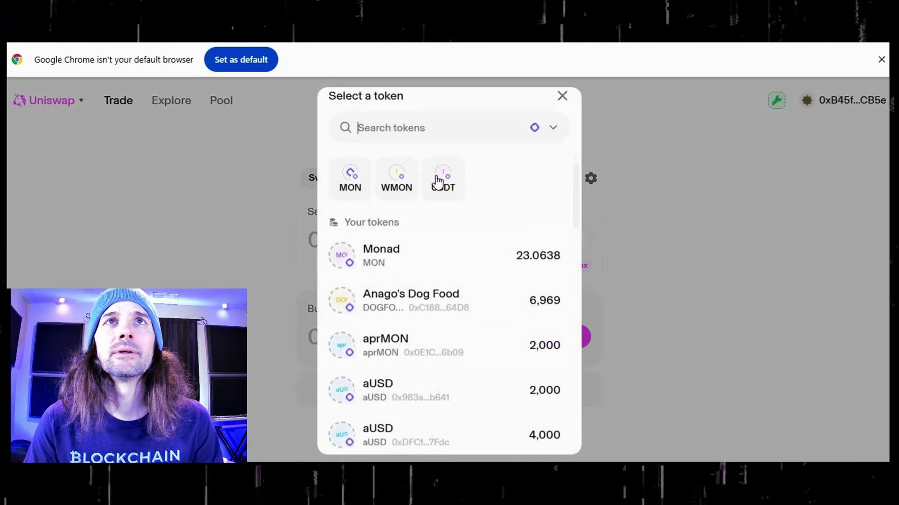
# Buy MON with a 0.5 wWETH sell amount and open the swap review
pyautogui.click(420, 265)
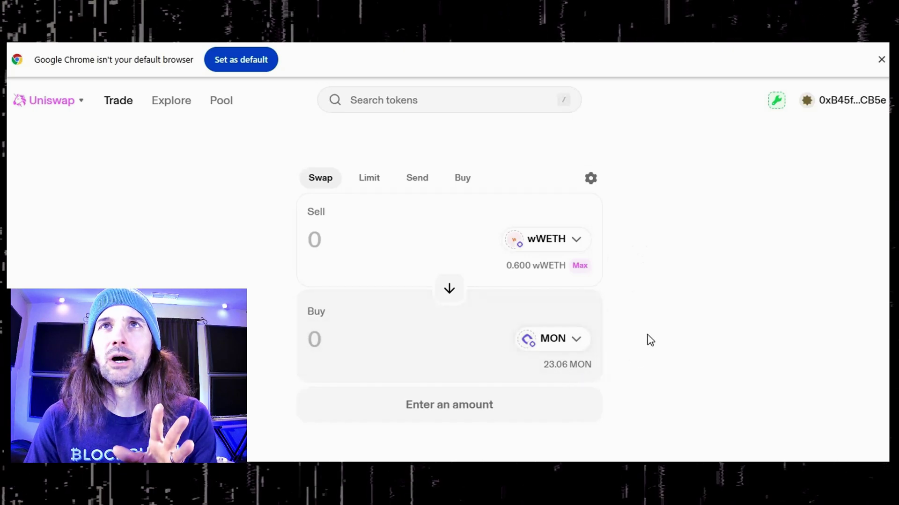
pyautogui.click(580, 266)
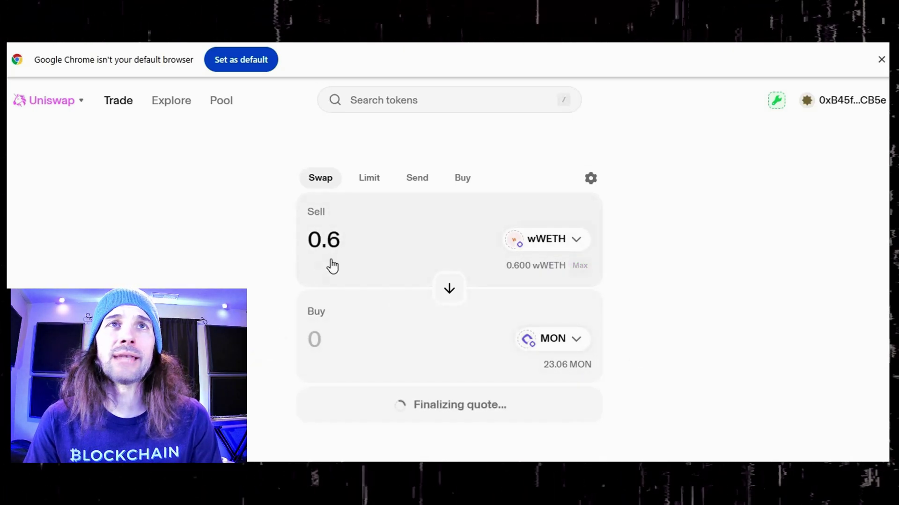
pyautogui.moveTo(341, 240); pyautogui.dragTo(330, 240)
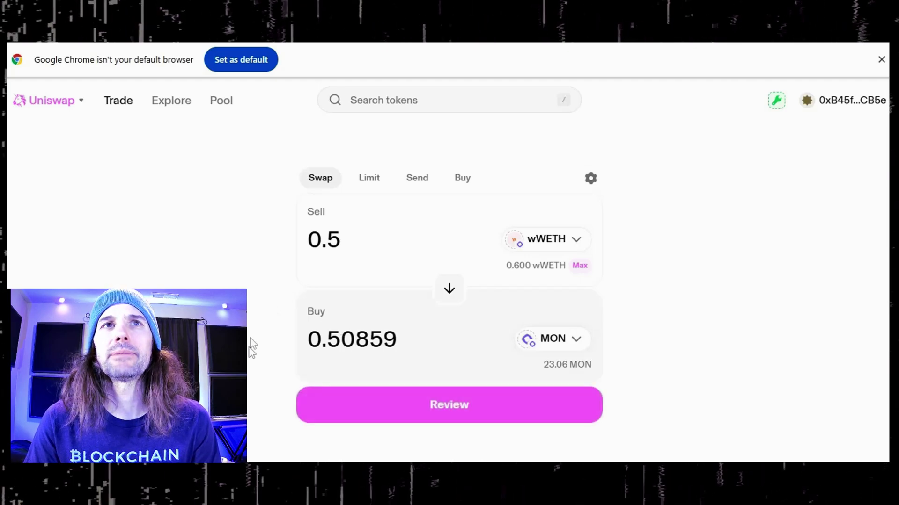
pyautogui.click(416, 403)
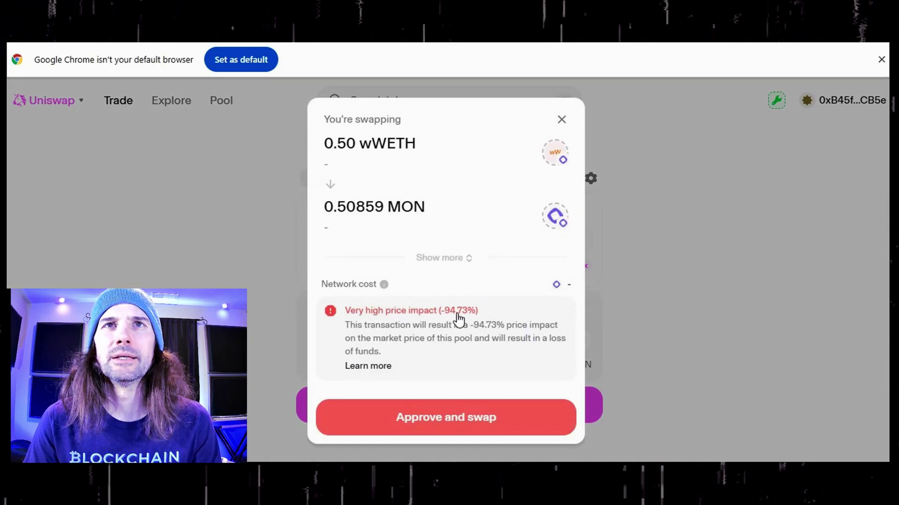
# Lower the sell amount to 0.004 wWETH and review that quote
pyautogui.click(561, 120)
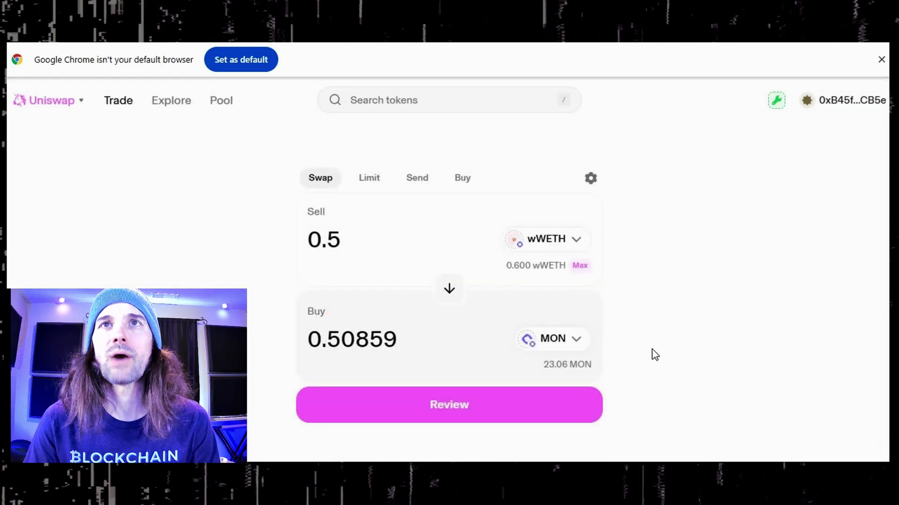
pyautogui.moveTo(327, 240); pyautogui.dragTo(343, 240)
pyautogui.write('00')
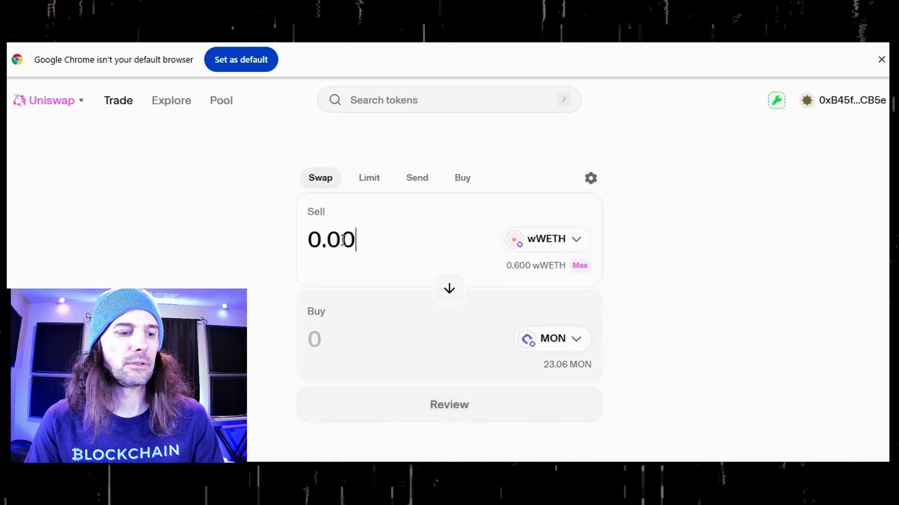
pyautogui.write('4')
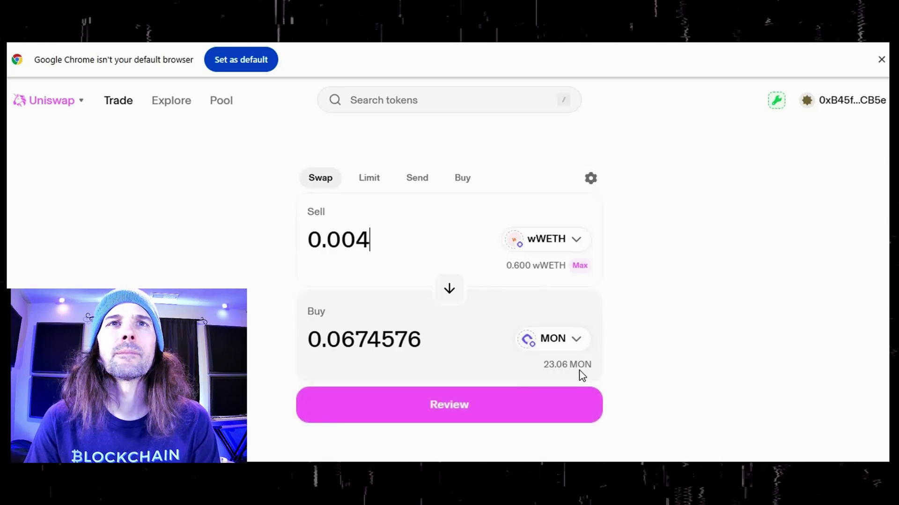
pyautogui.click(459, 414)
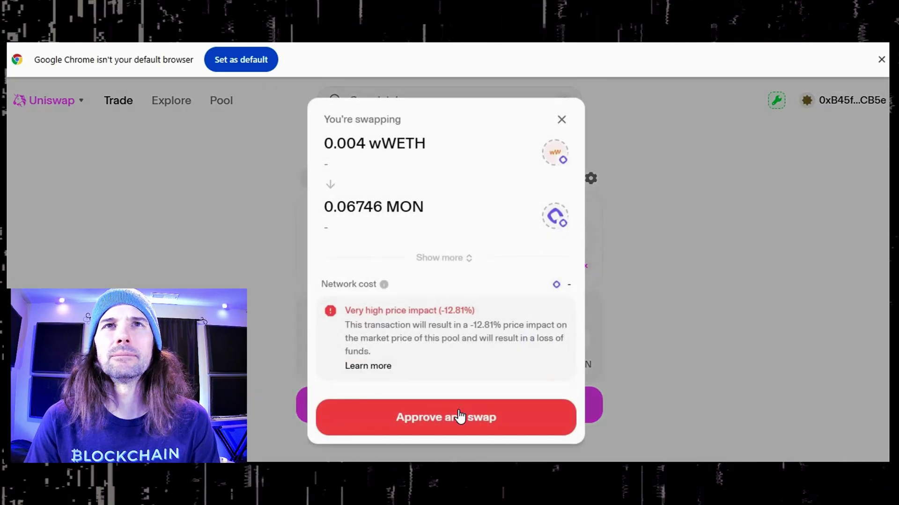
pyautogui.click(561, 120)
# Change the sell amount to 0.001 wWETH and complete the swap for 0.019 MON
pyautogui.moveTo(375, 237); pyautogui.dragTo(357, 239)
pyautogui.write('1')
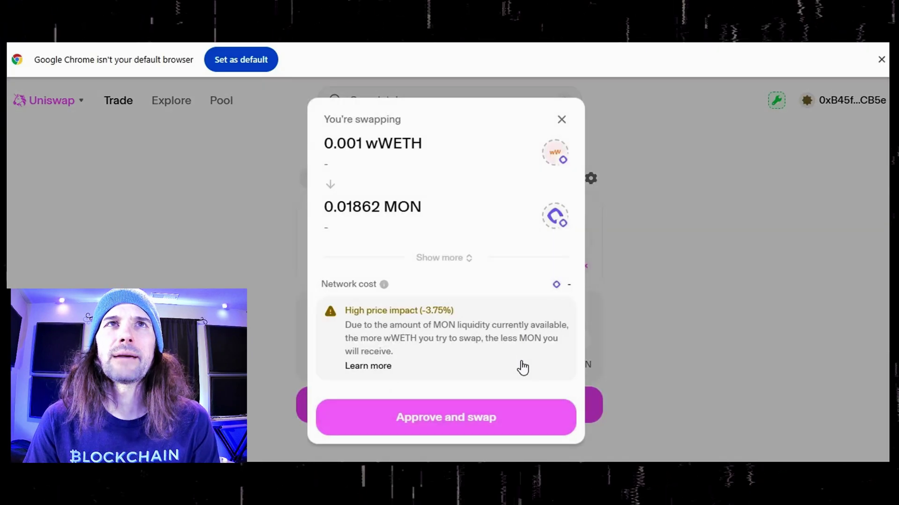
pyautogui.click(561, 121)
pyautogui.click(464, 417)
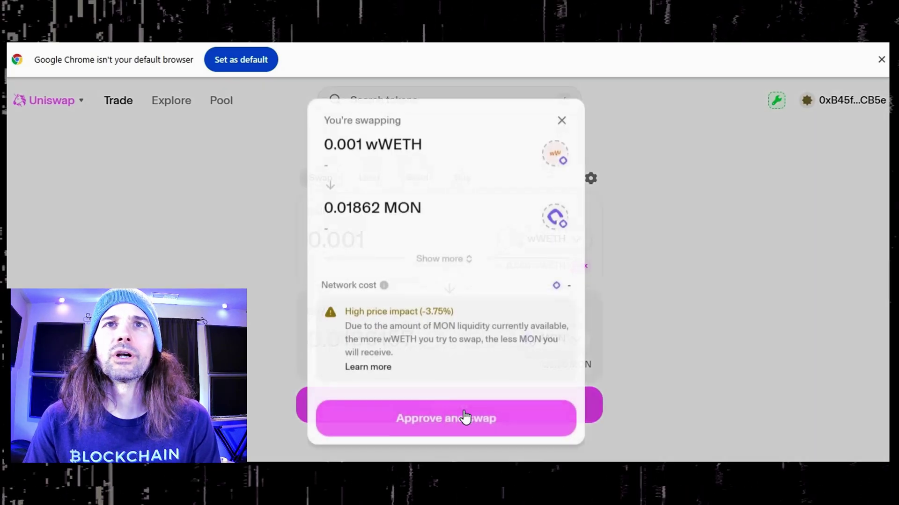
pyautogui.click(464, 417)
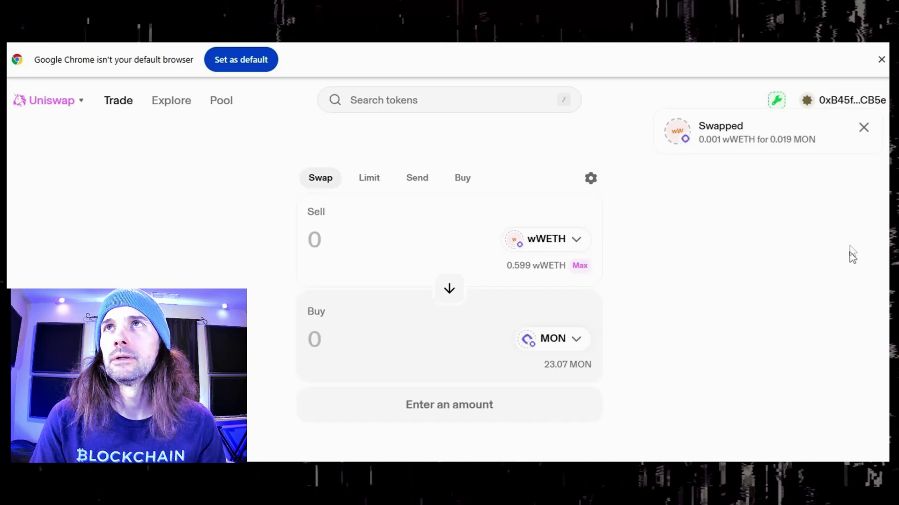
pyautogui.click(864, 129)
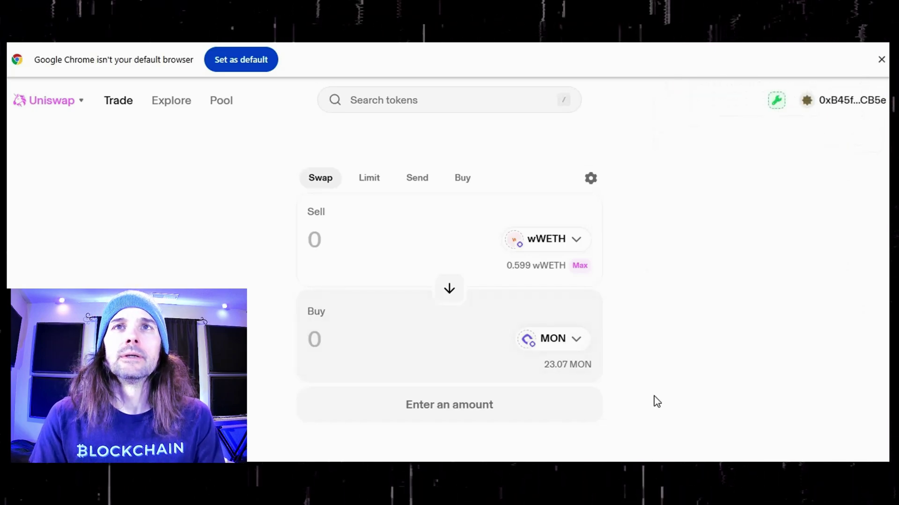